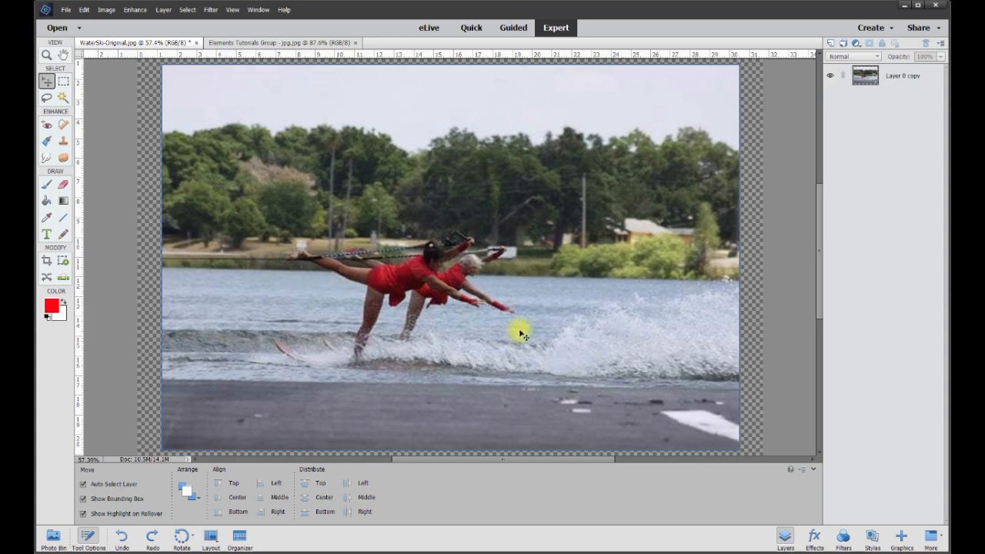
Apply Auto Smart Fix to Layer 0 copy and raise its saturation to +20 with Hue/Saturation
scroll(699, 331, down, 3)
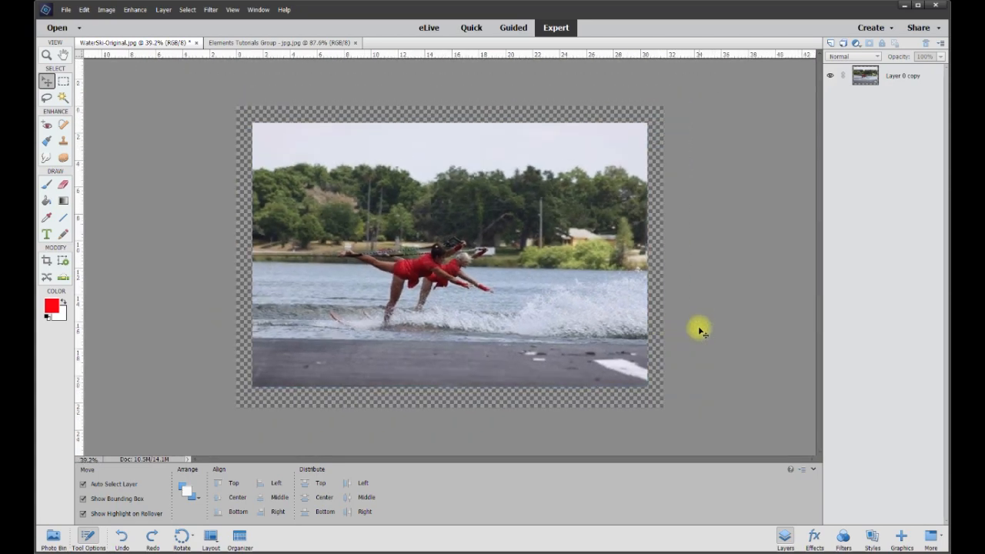
scroll(697, 327, up, 3)
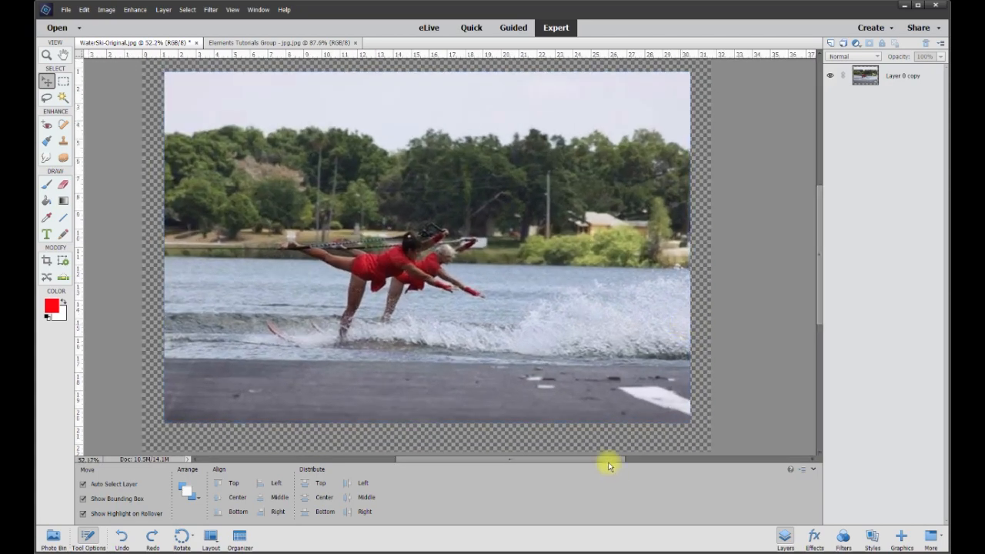
drag(609, 460, 601, 460)
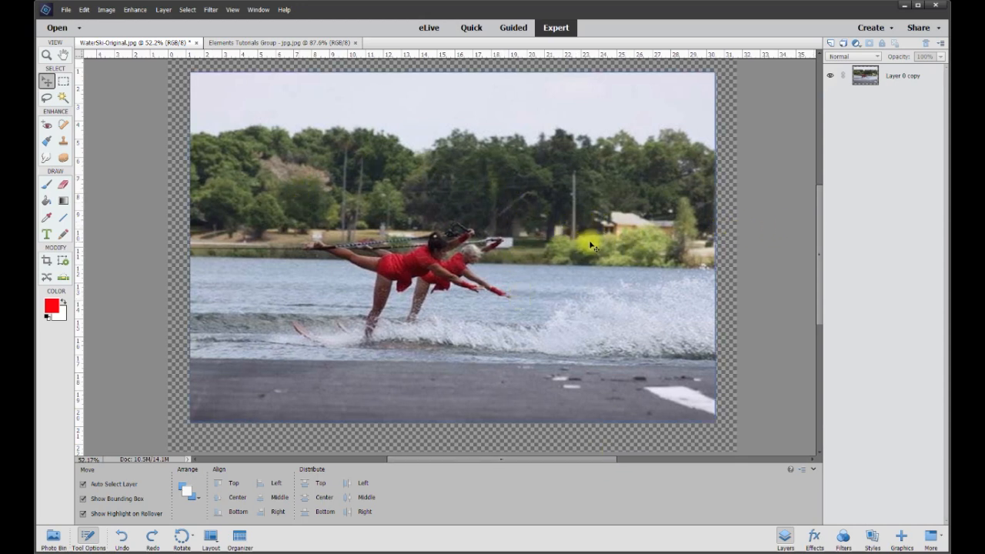
click(285, 125)
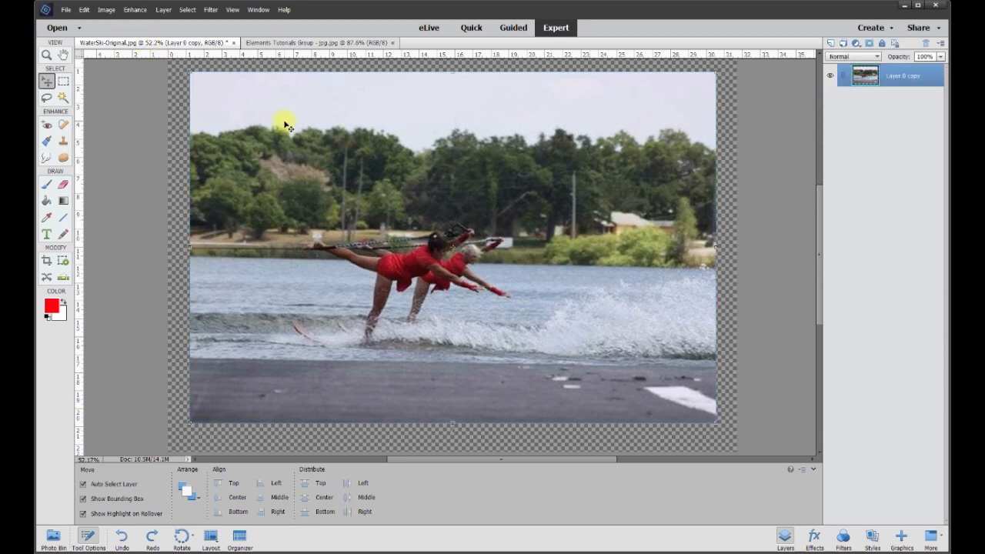
click(135, 10)
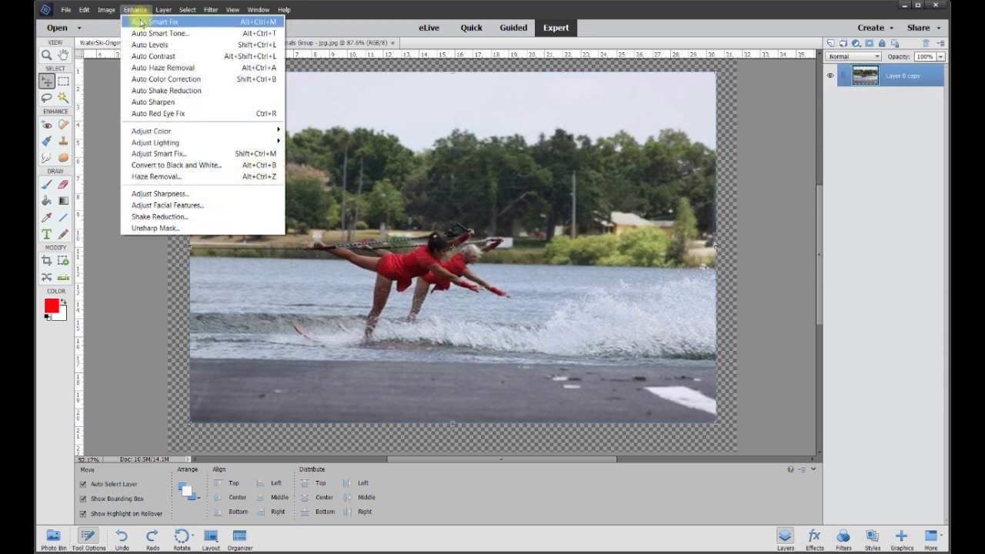
click(145, 22)
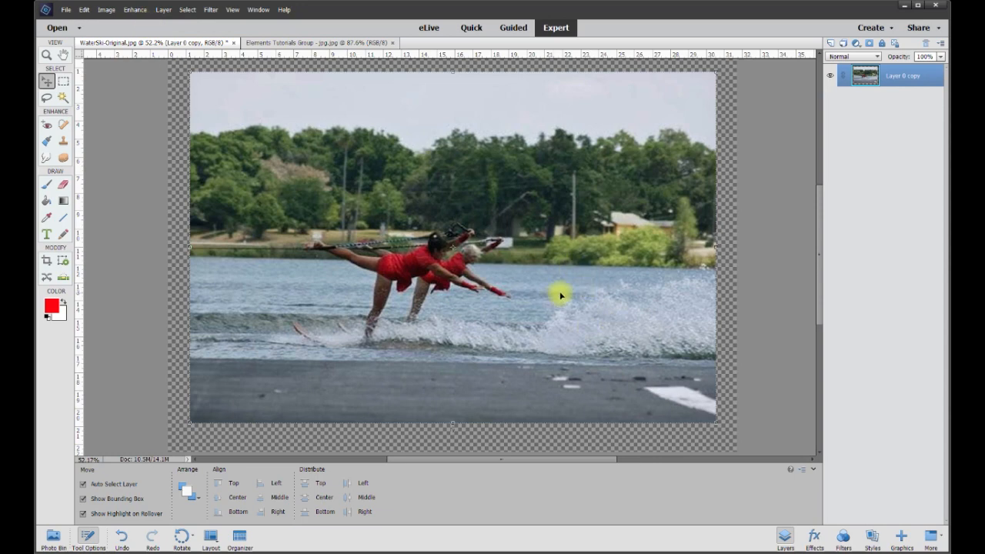
key(ctrl+u)
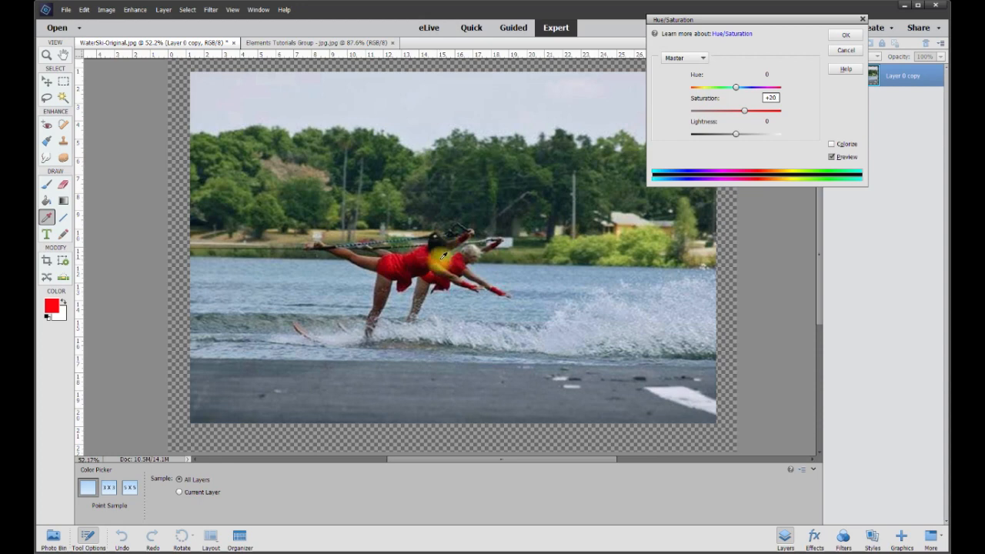
click(846, 35)
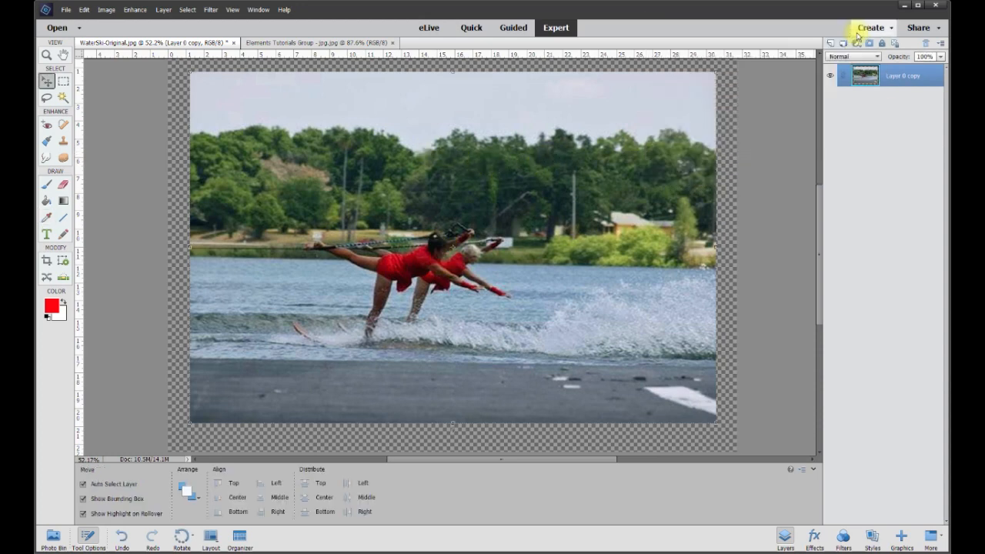
Duplicate Layer 0 copy as Layer 0 copy 2 and have the duplicate selected
right_click(903, 78)
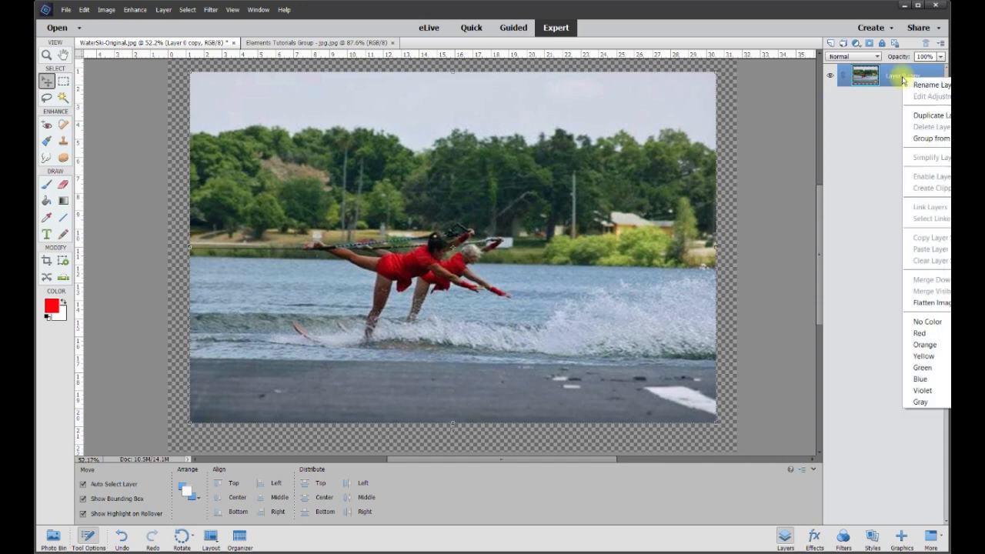
click(912, 116)
click(847, 81)
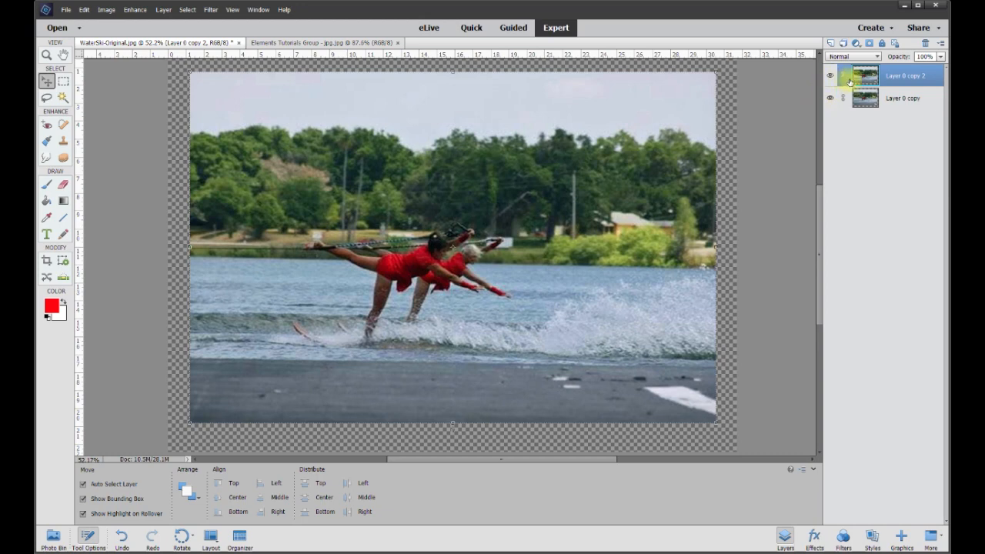
Set the saturation of Layer 0 copy 2 to +45 with Hue/Saturation and compare it with the layer below
click(135, 10)
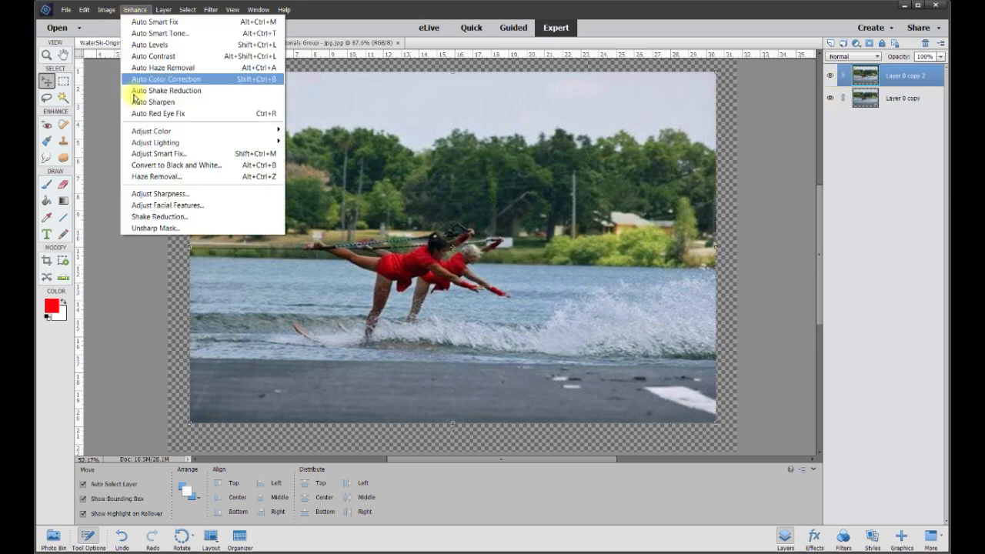
mouse_move(251, 131)
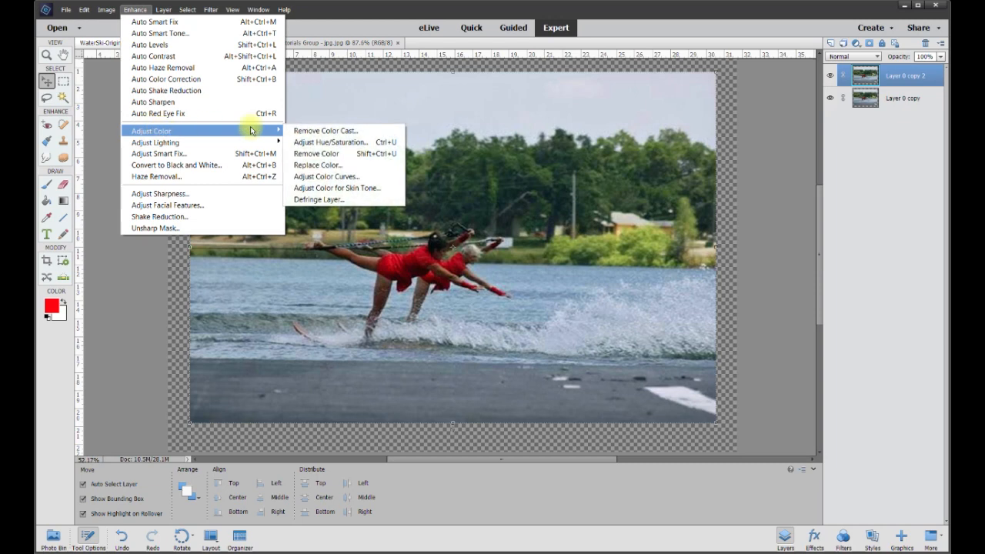
click(334, 143)
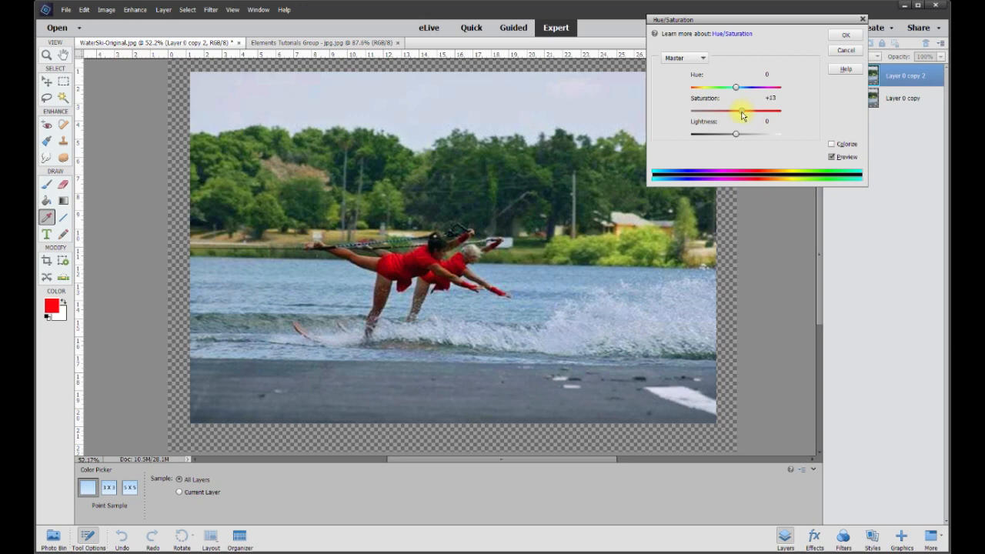
drag(727, 114, 768, 110)
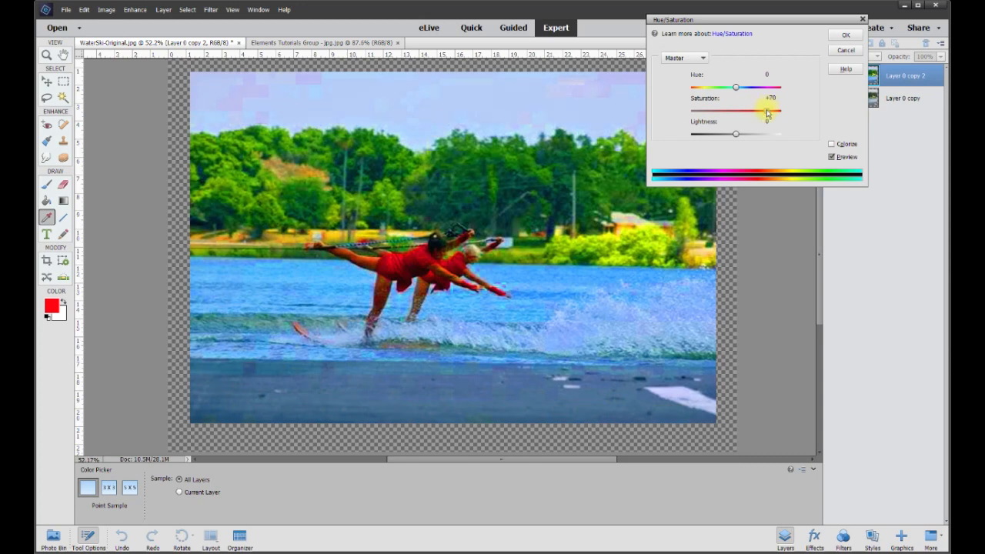
mouse_move(767, 111)
mouse_down()
mouse_move(740, 114)
mouse_move(758, 111)
mouse_up()
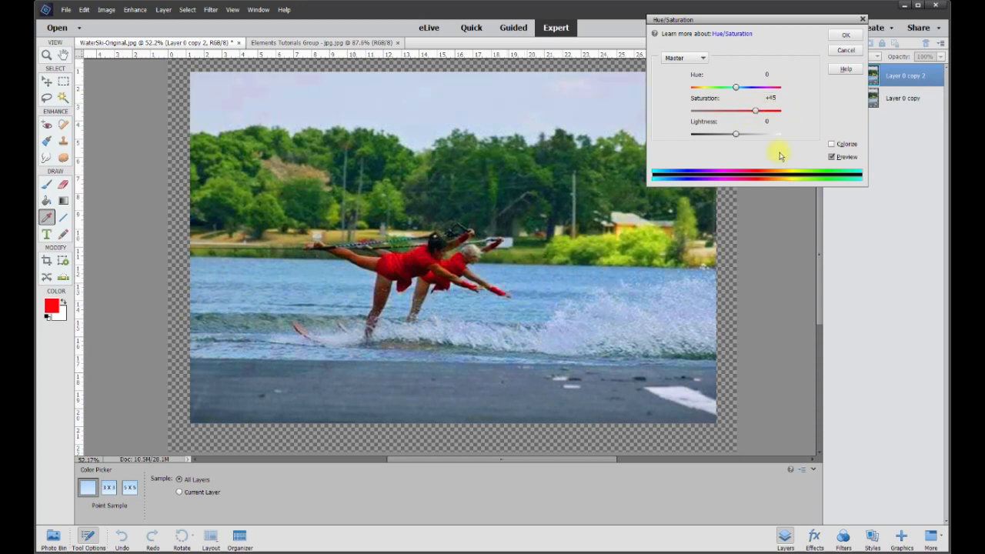
click(847, 36)
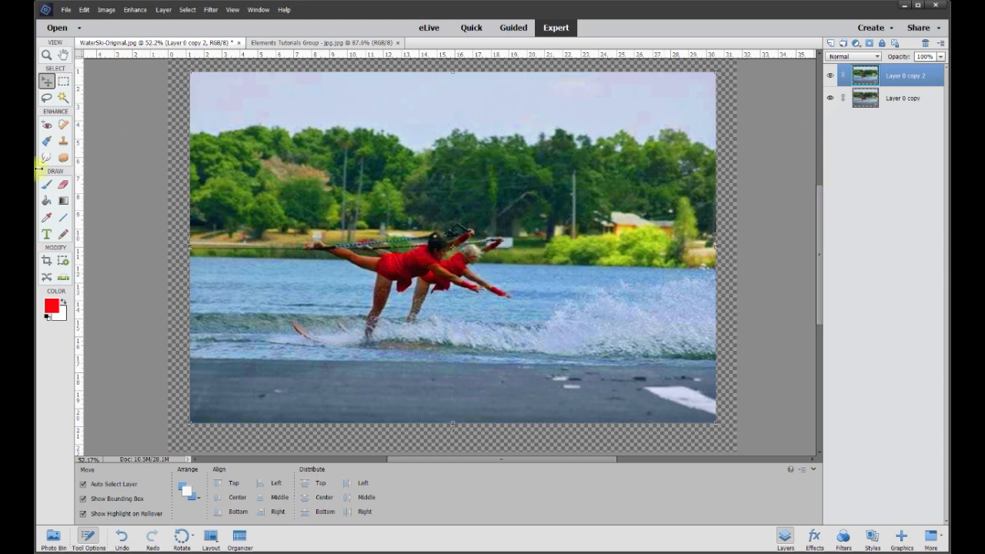
click(831, 75)
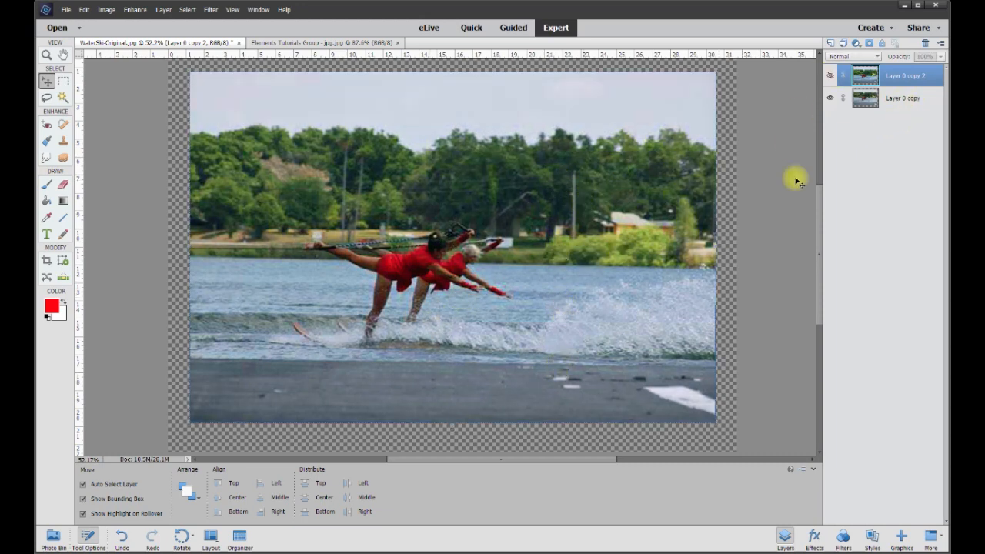
click(832, 76)
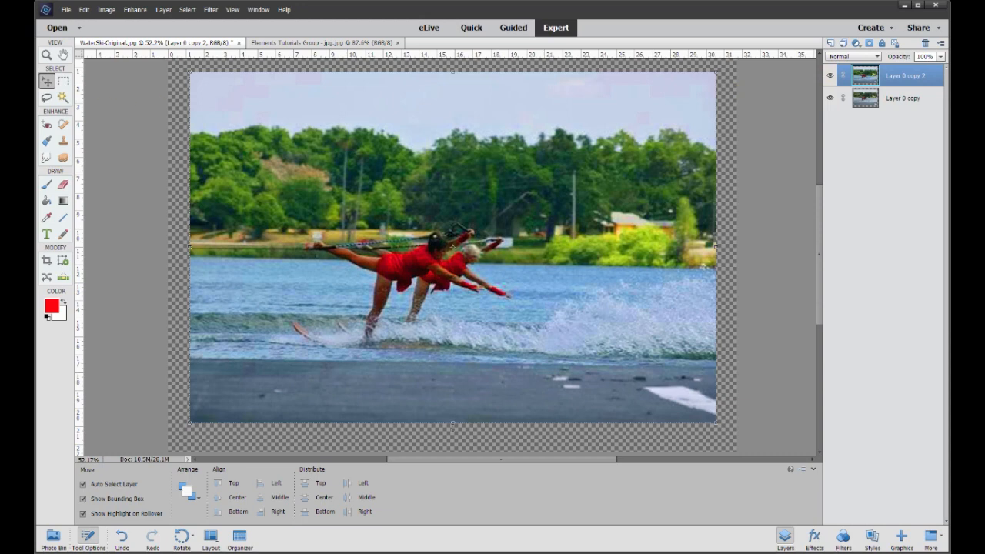
Erase a strip along the far shoreline across the full width of Layer 0 copy 2 with a 100 px brush Eraser
click(63, 185)
scroll(226, 395, up, 1)
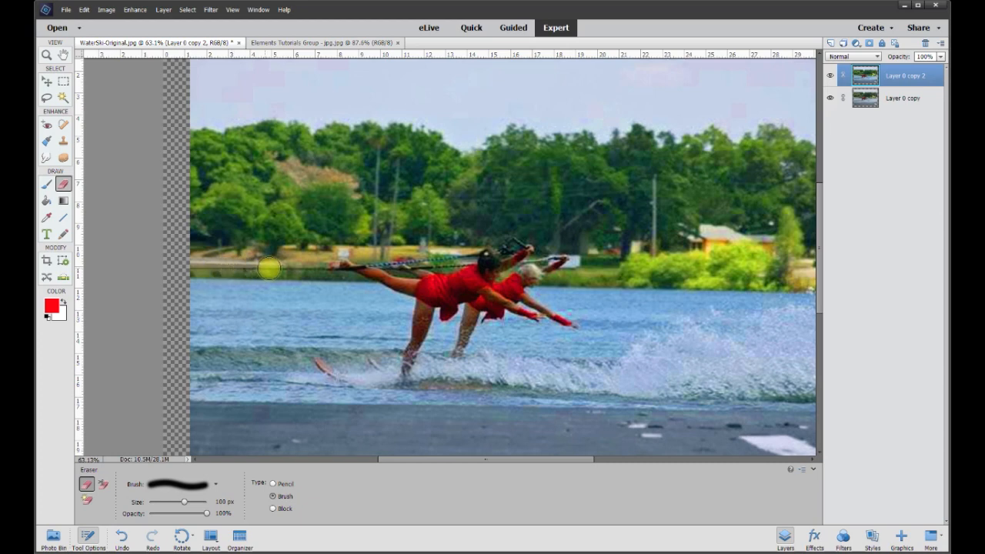
drag(371, 272, 530, 274)
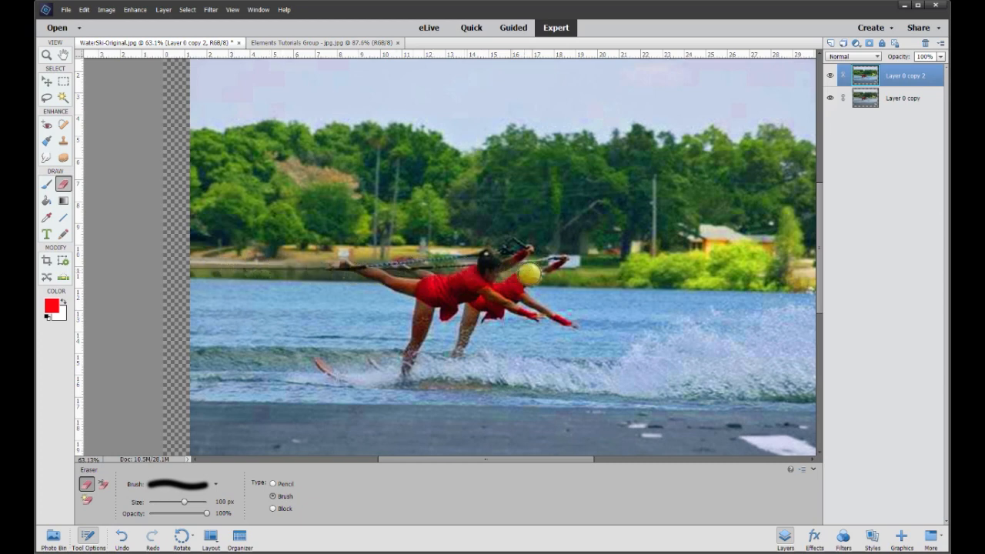
drag(565, 462, 591, 460)
drag(472, 274, 759, 282)
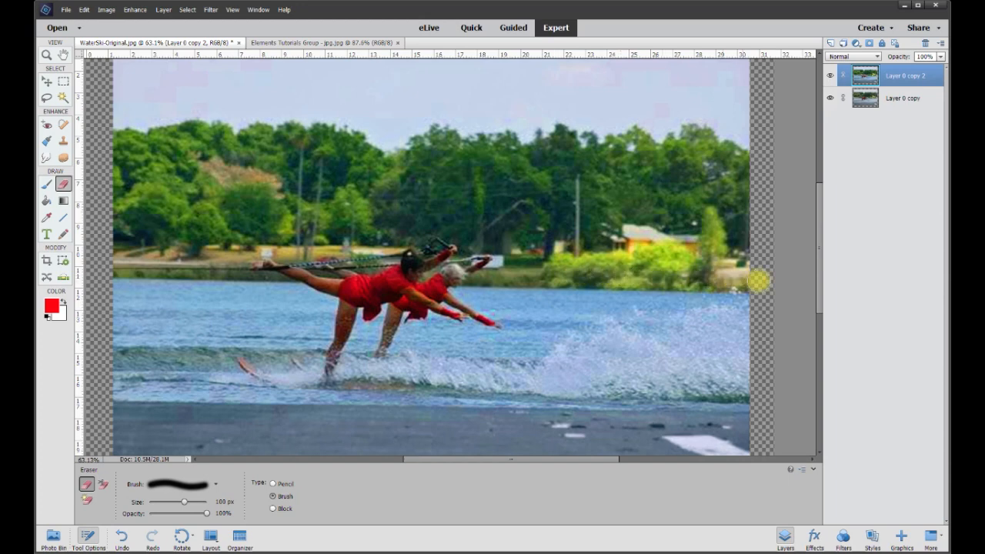
Hide Layer 0 copy and erase a strip along the treetops across the full width of Layer 0 copy 2
click(831, 99)
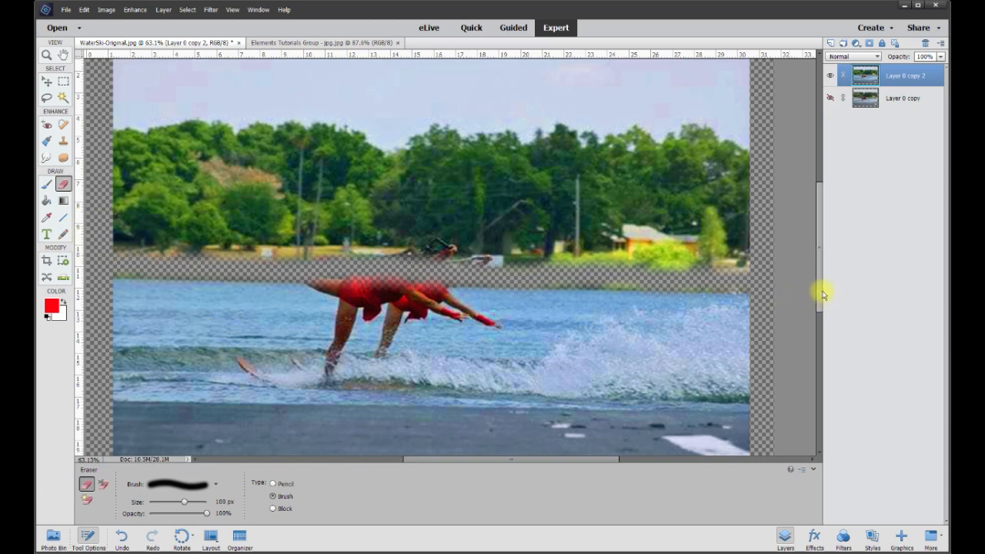
scroll(820, 291, up, 2)
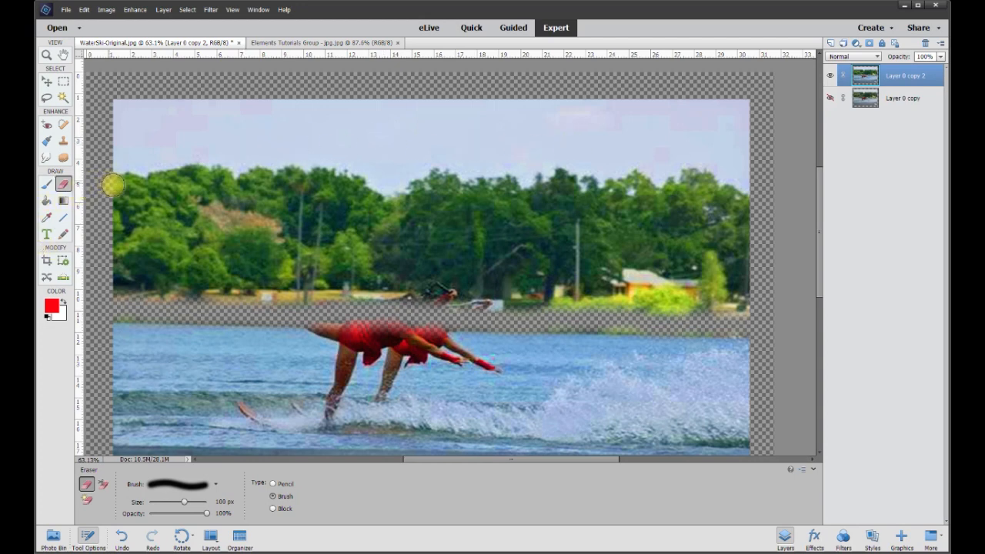
drag(135, 187, 743, 189)
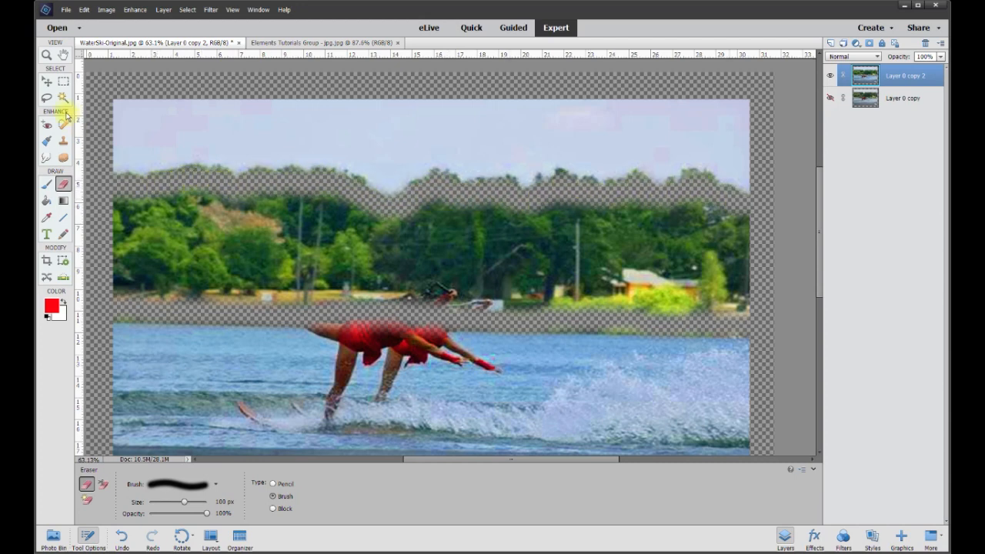
Outline the trees between the two erased strips with the Polygonal Lasso, delete them from Layer 0 copy 2 and deselect
click(46, 98)
click(101, 182)
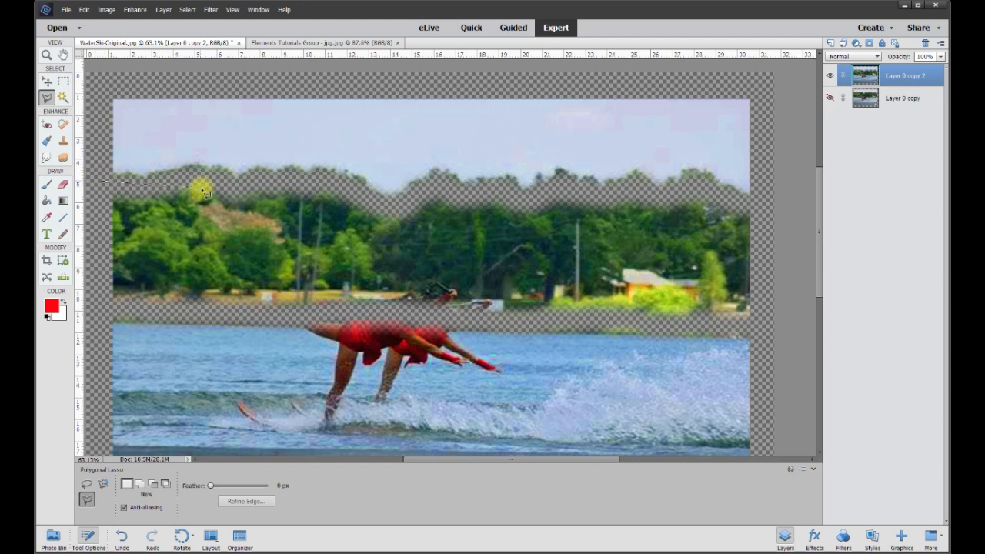
click(310, 185)
click(387, 203)
click(451, 181)
click(531, 197)
click(654, 194)
click(732, 196)
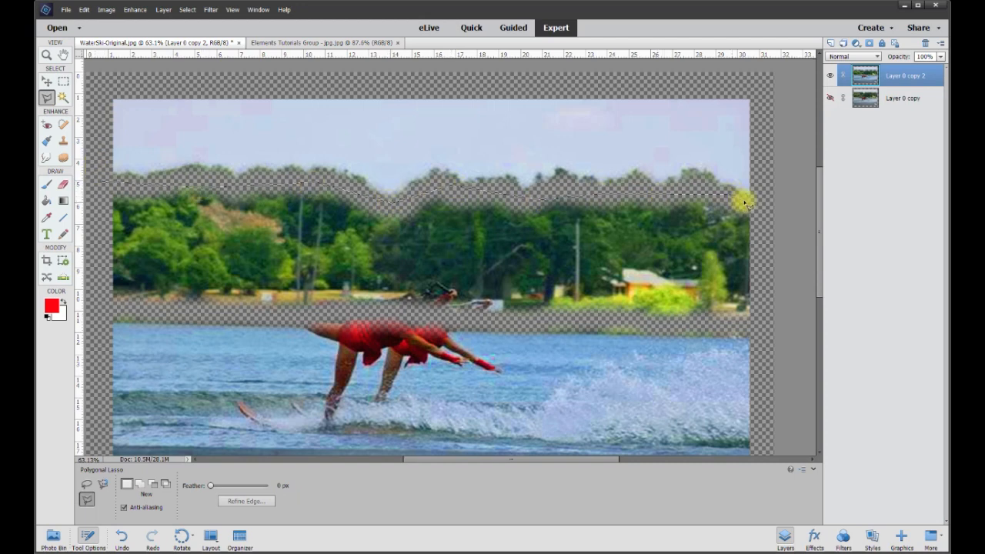
click(760, 206)
click(759, 319)
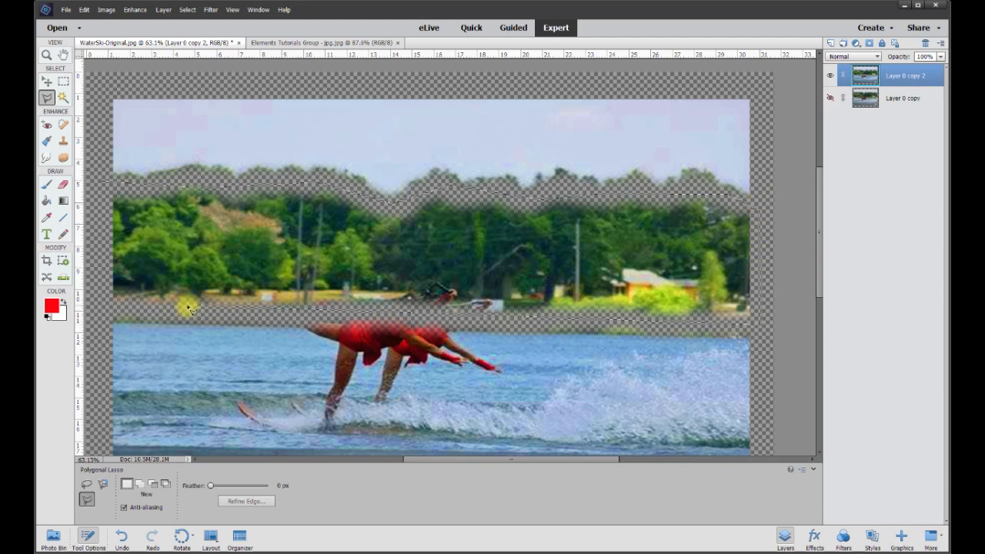
double_click(101, 310)
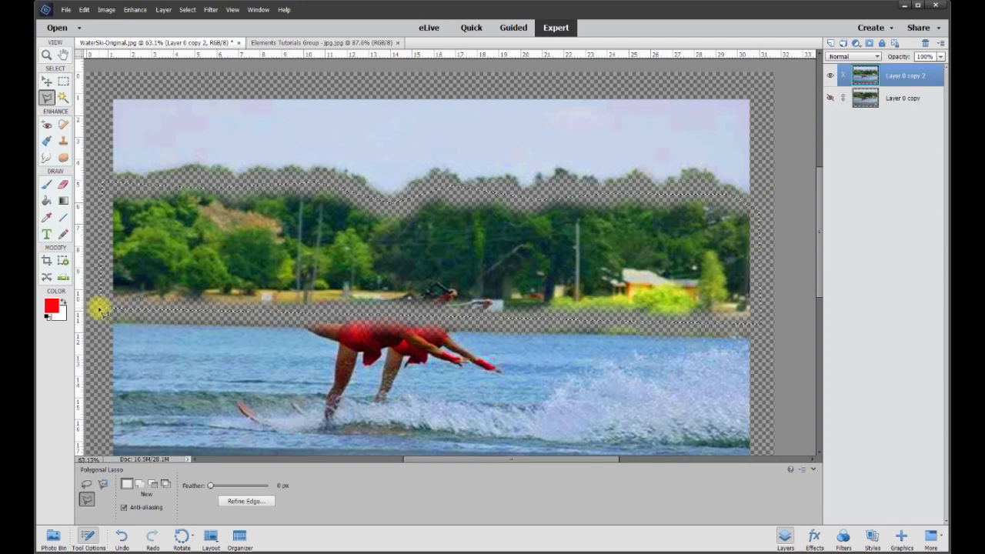
key(Delete)
key(ctrl+d)
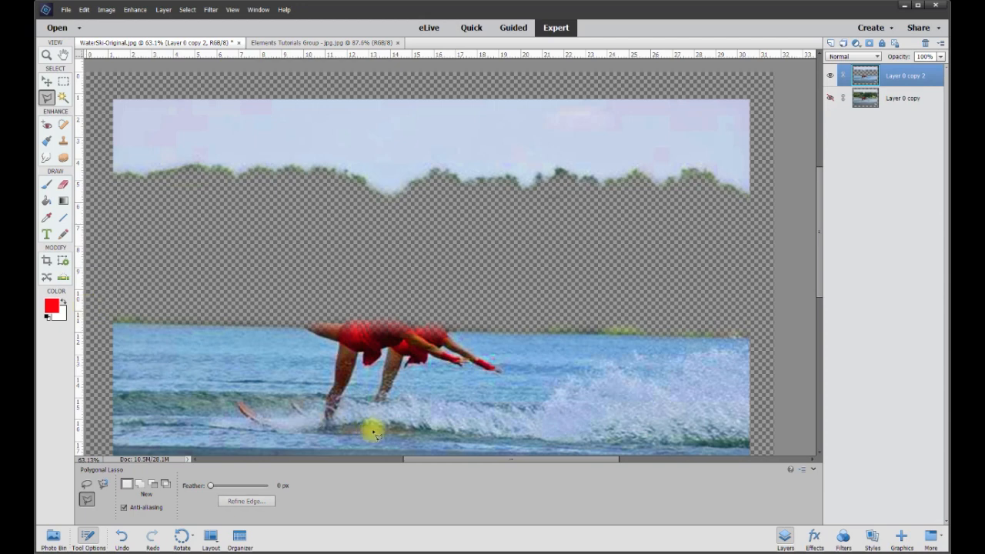
Erase the skiers and the pavement's water-side edge from Layer 0 copy 2 using 50 px and 150 px Eraser brushes
drag(825, 280, 821, 314)
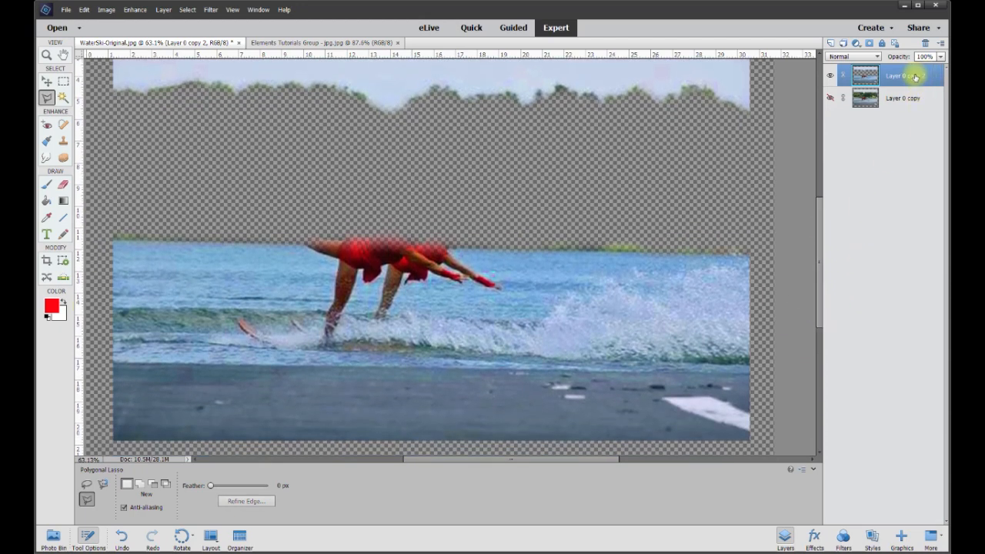
click(68, 187)
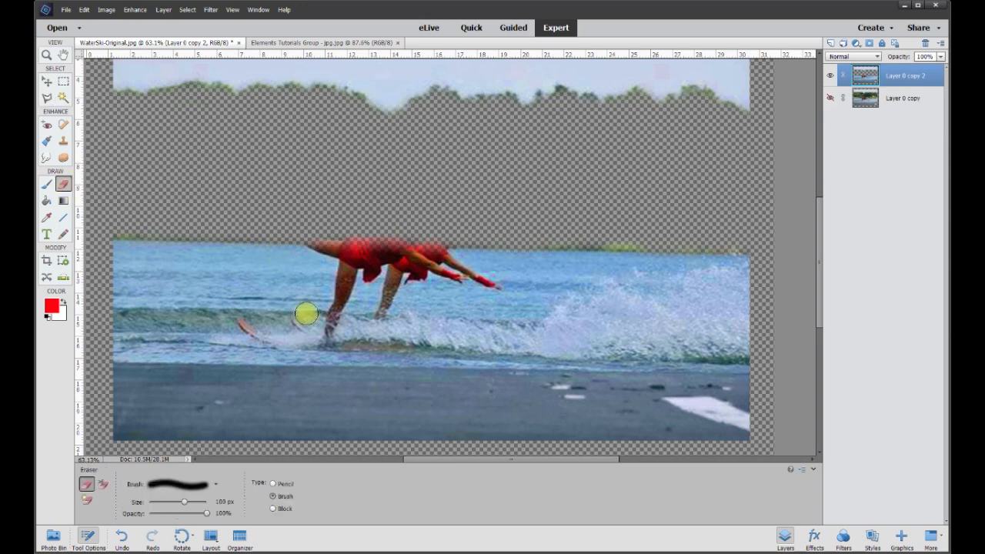
click(221, 501)
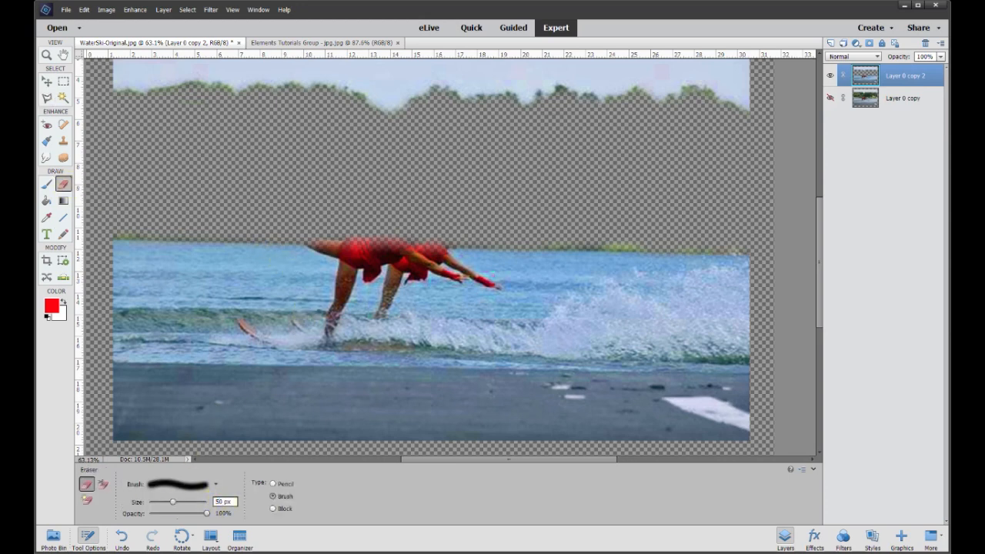
mouse_move(338, 386)
mouse_down()
mouse_move(358, 263)
mouse_move(282, 225)
mouse_up()
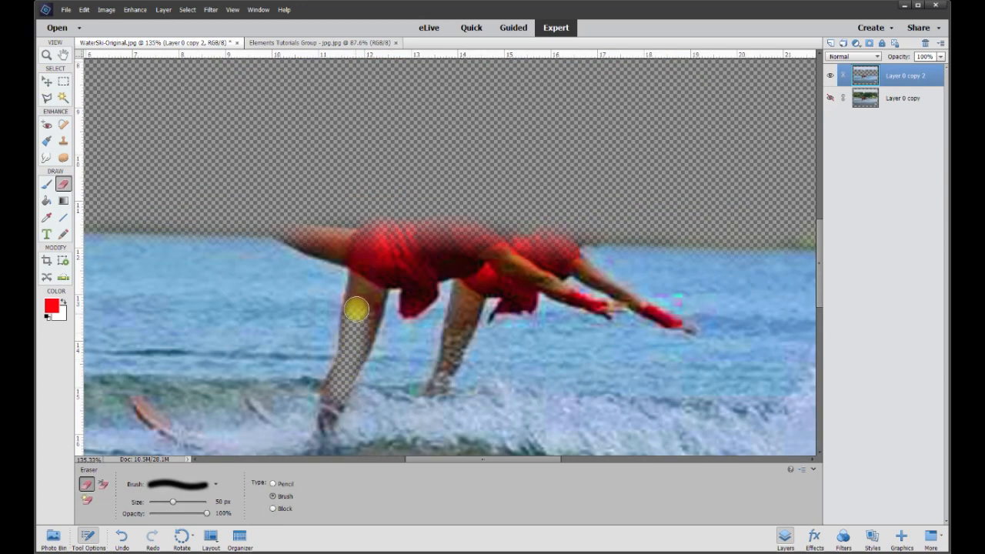
mouse_move(360, 328)
mouse_down()
mouse_move(378, 276)
mouse_move(411, 277)
mouse_move(410, 303)
mouse_move(437, 269)
mouse_move(461, 264)
mouse_move(466, 297)
mouse_move(450, 353)
mouse_move(469, 271)
mouse_move(507, 282)
mouse_move(520, 299)
mouse_move(565, 259)
mouse_up()
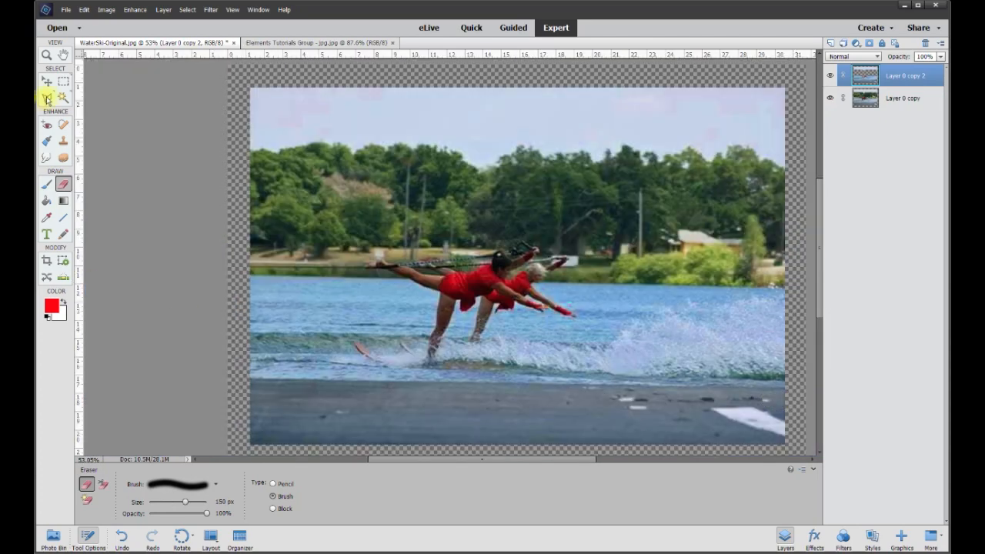
Compare the image with and without Layer 0 copy 2, leaving only that layer shown and the Polygonal Lasso active
click(47, 97)
click(833, 76)
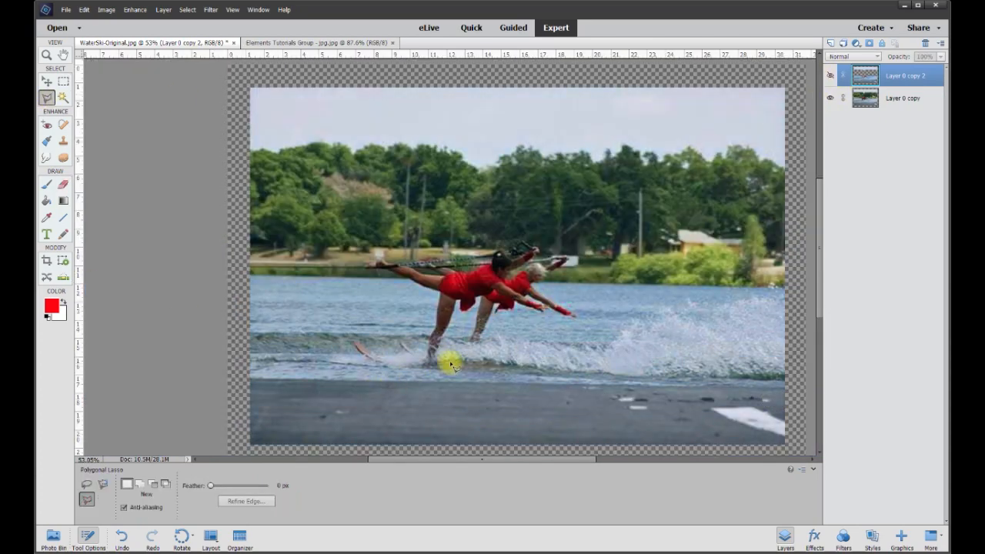
click(832, 98)
click(831, 74)
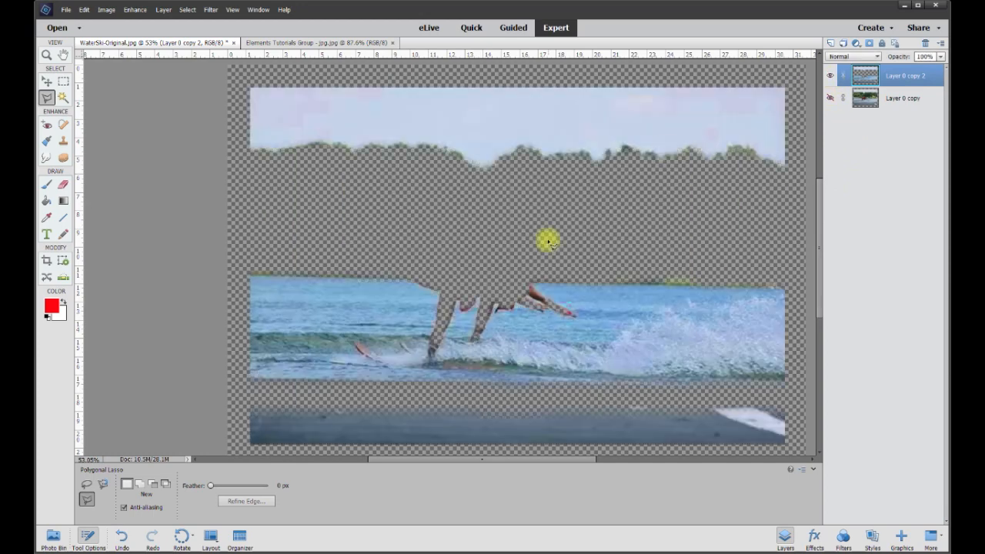
Outline the remaining pavement below the water with the Polygonal Lasso, delete it from Layer 0 copy 2 and deselect
click(787, 394)
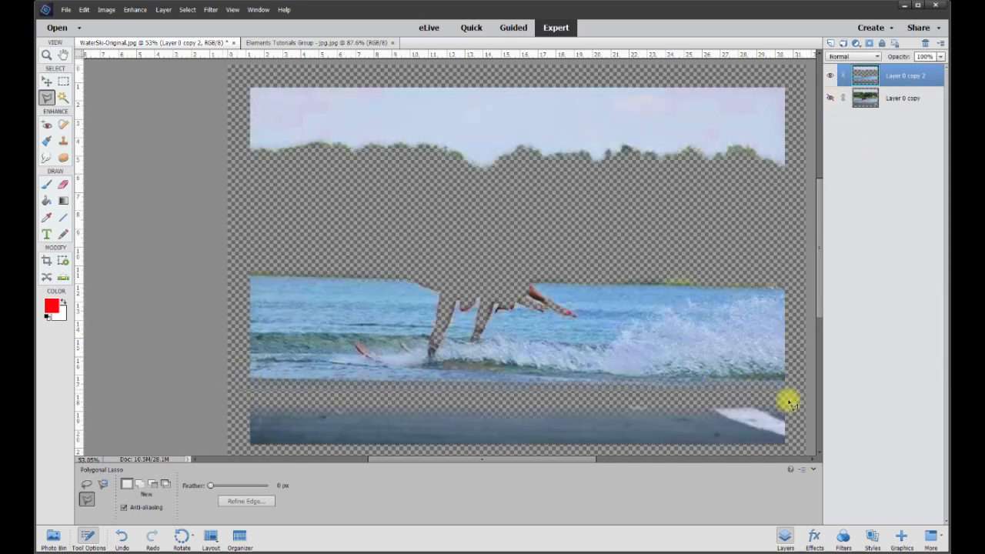
click(788, 444)
double_click(231, 448)
key(Delete)
key(ctrl+d)
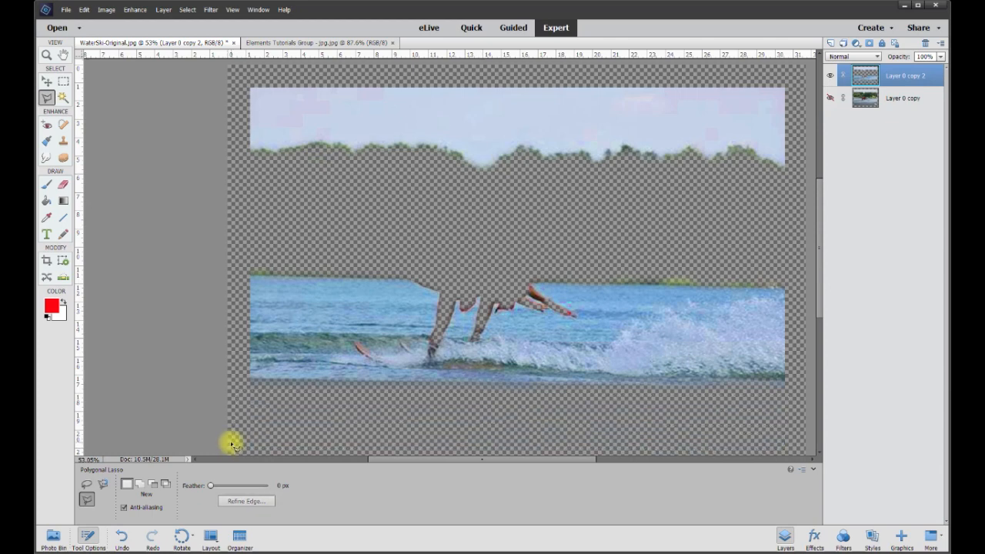
With the Move tool active, compare the image with and without Layer 0 copy, leaving both layers shown and neither selected
click(51, 82)
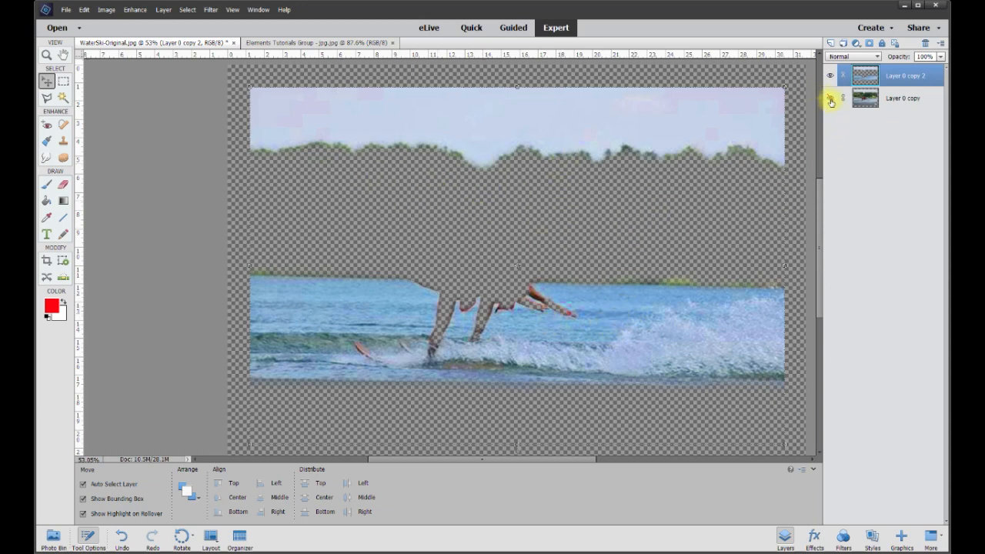
click(831, 99)
click(830, 99)
click(831, 99)
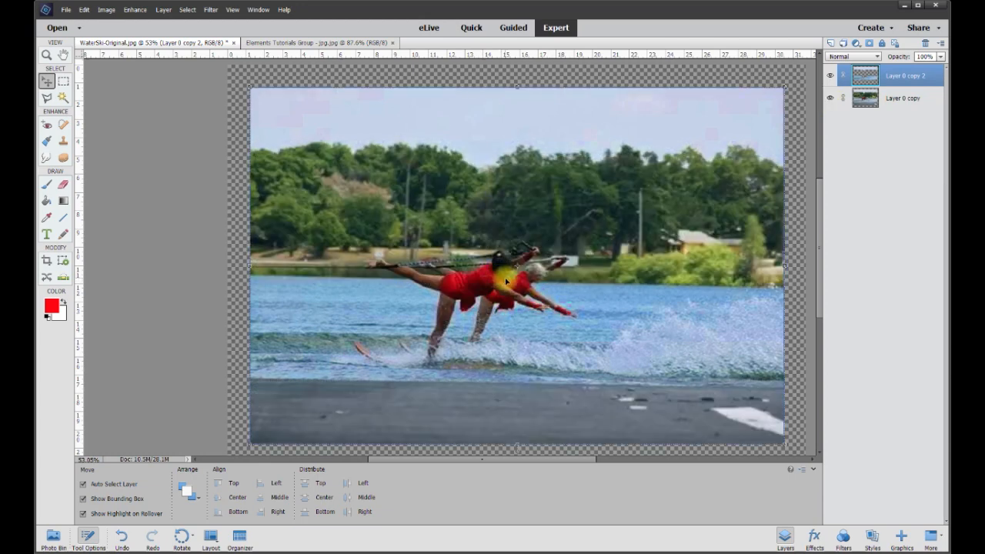
click(831, 99)
click(831, 99)
click(831, 99)
click(831, 99)
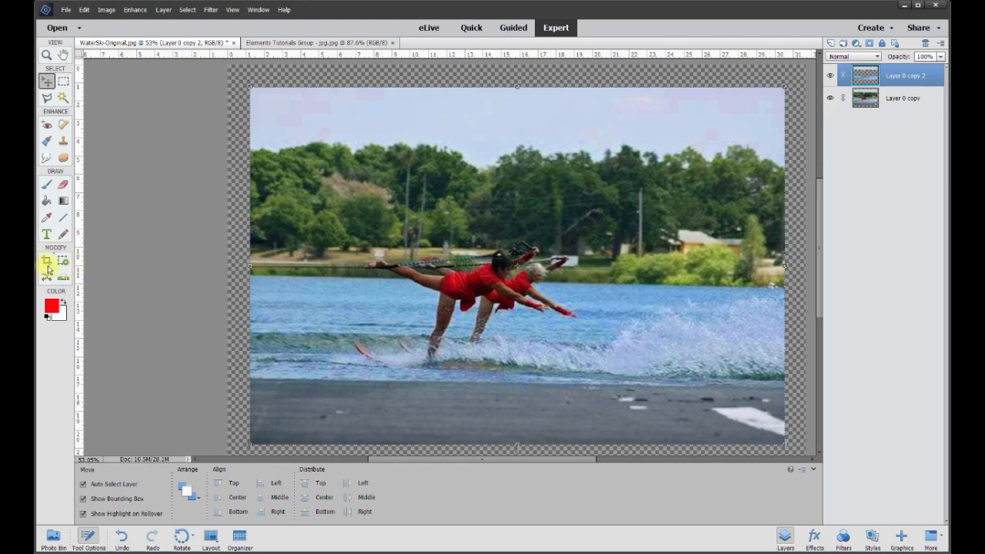
click(174, 268)
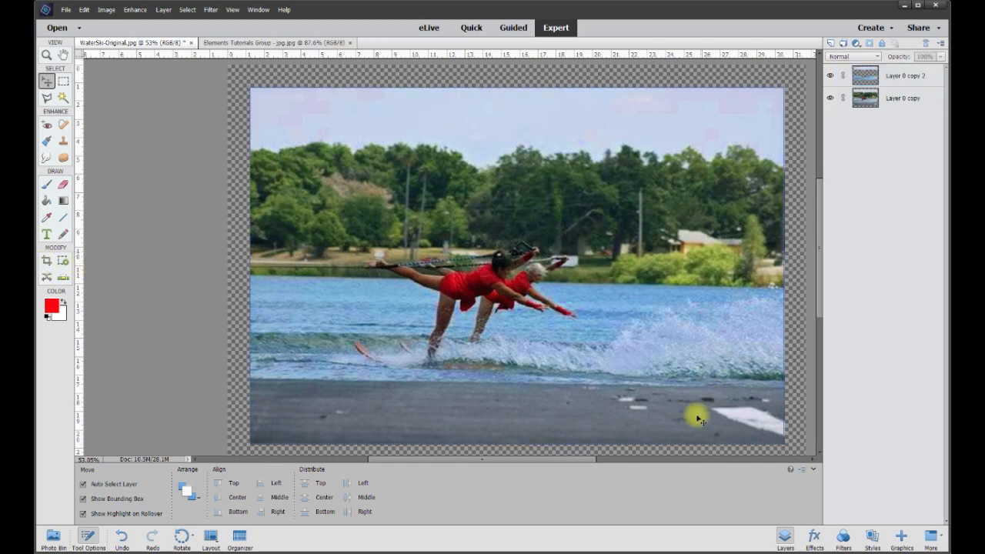